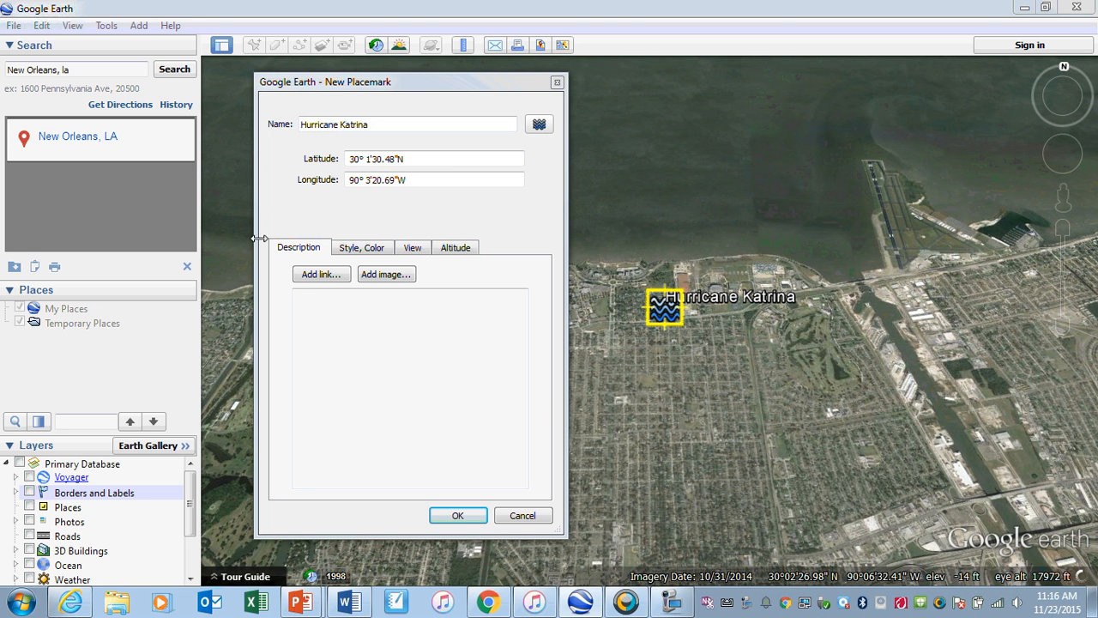
- Write the Hurricane Katrina placemark description with an <h1> heading "Hurricane Katrina" and a <p> paragraph of placeholder text, save it and preview the balloon
left_click(324, 323)
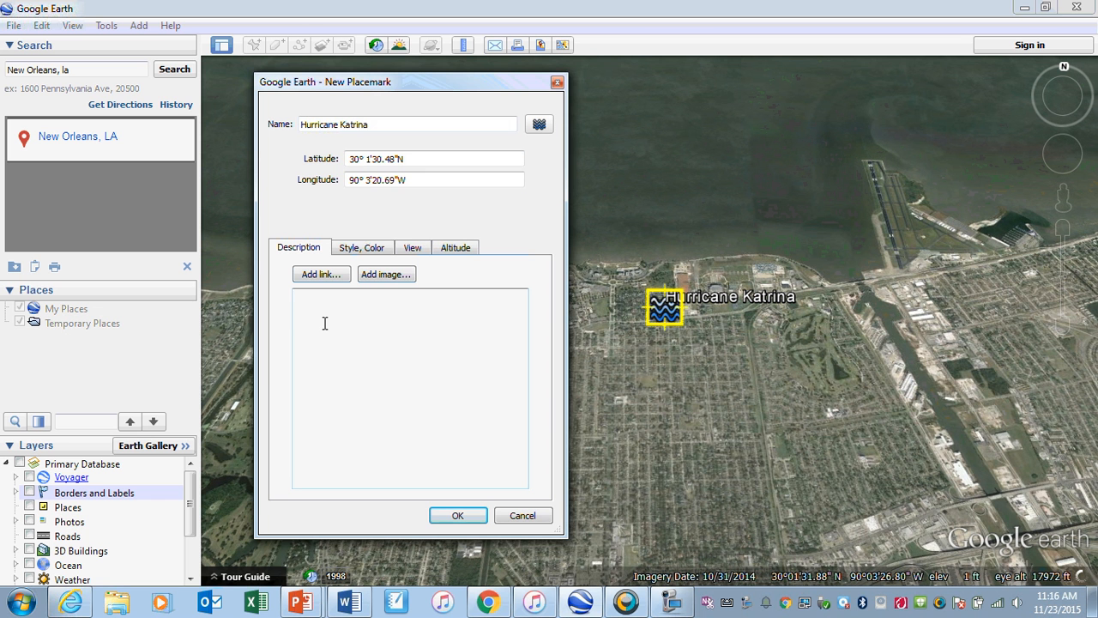
type("<h1> Hurricane Katrina")
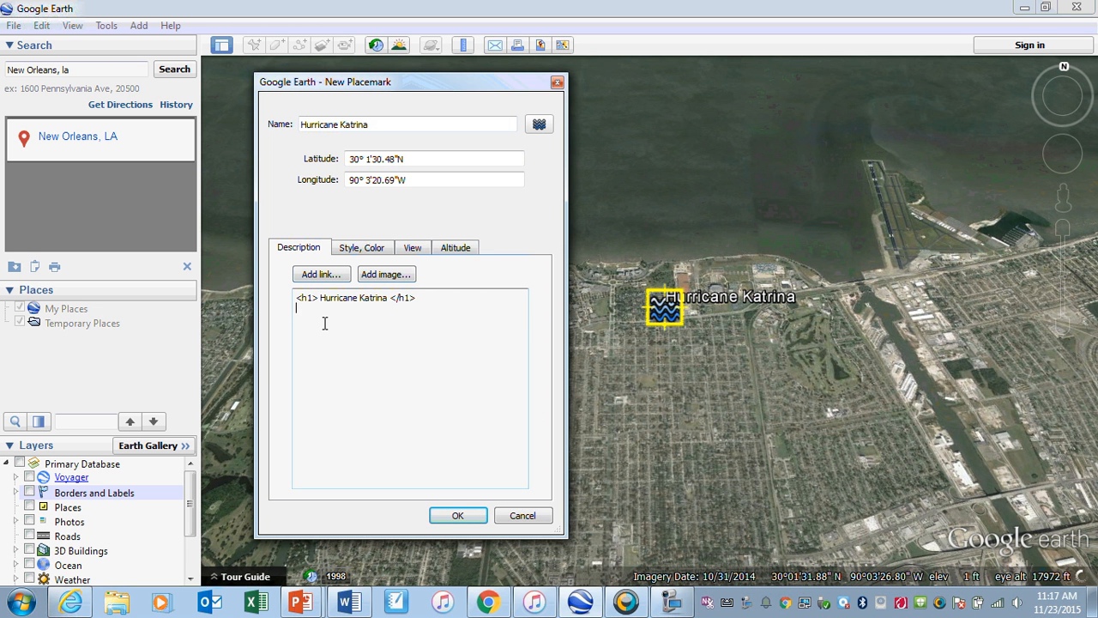
type("<p> jndkjwe jkc kj wrij jik  k k kejf vj lndlk  ;kj fv;k n")
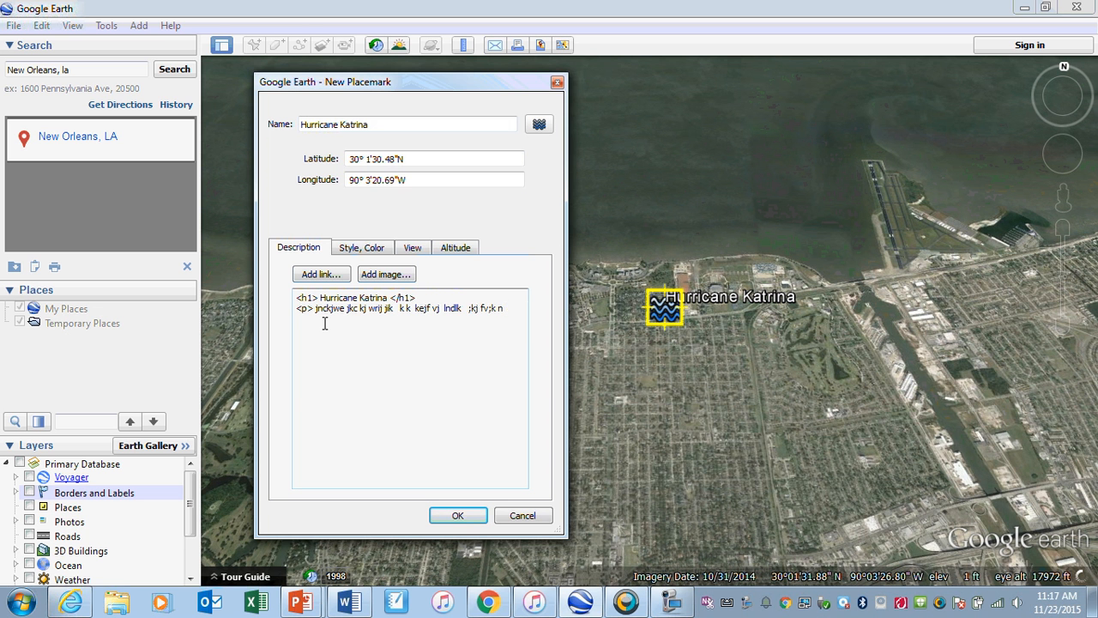
type("  d;kn ;k ;kj f;;kdj ;k  ;;dkv ; k;fkjvjlk d;km ;k  ;dkn ;kd ;kd ;kd ;k dfk ;k </")
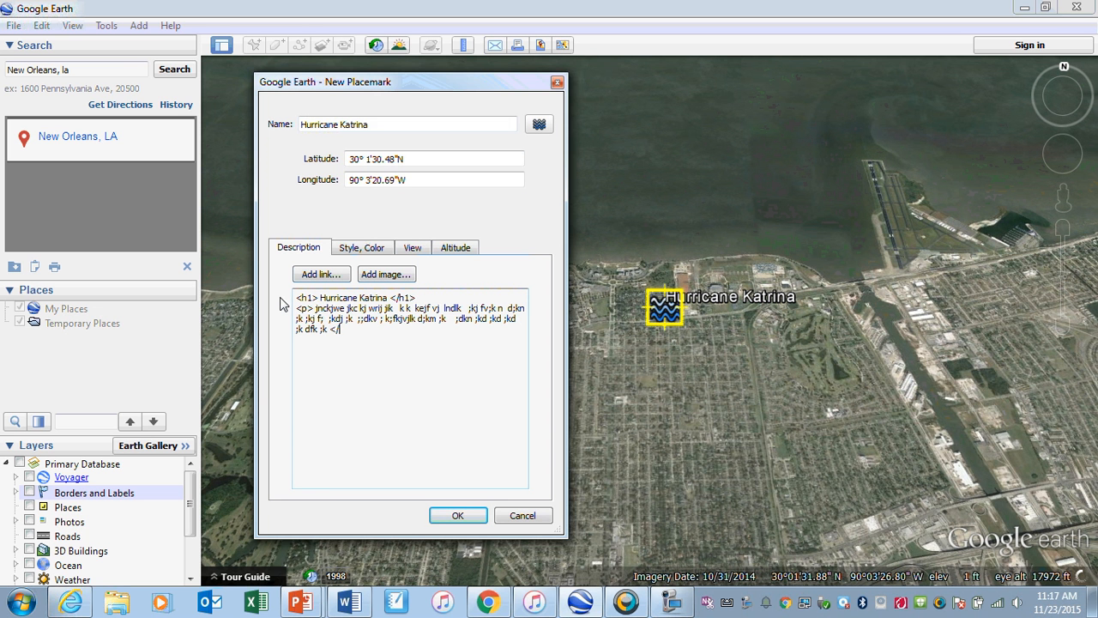
type("p>")
left_click(458, 515)
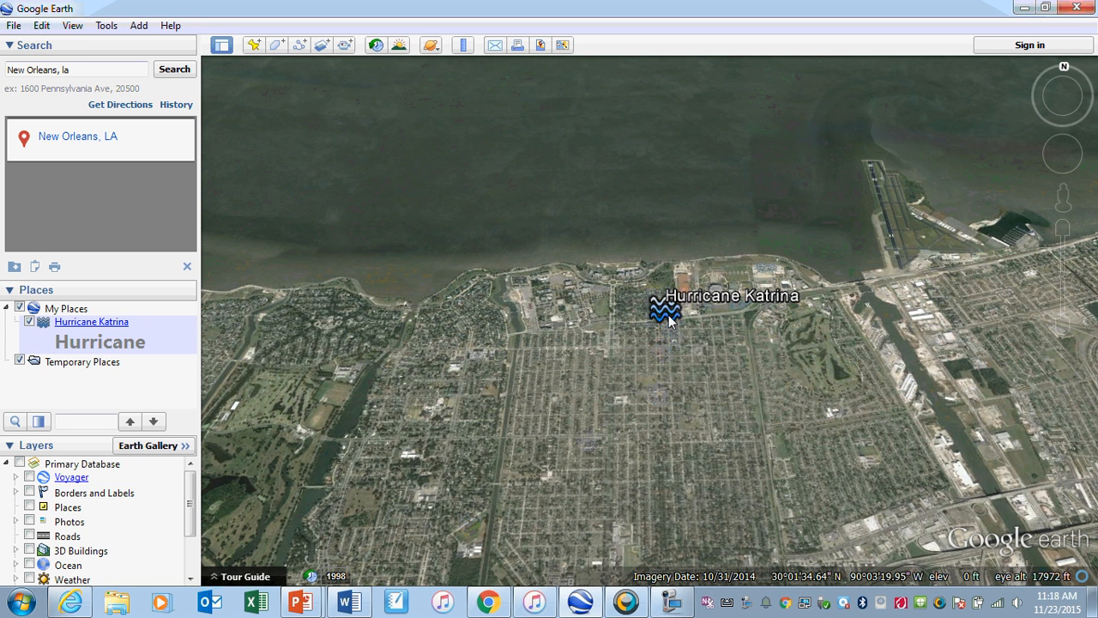
left_click(668, 313)
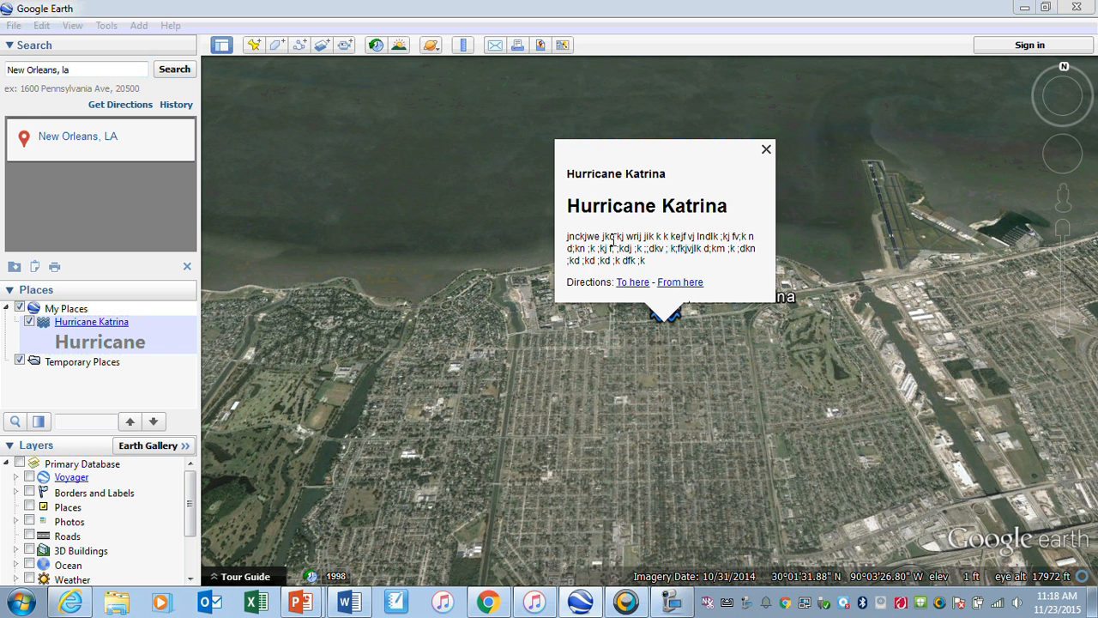
left_click(766, 150)
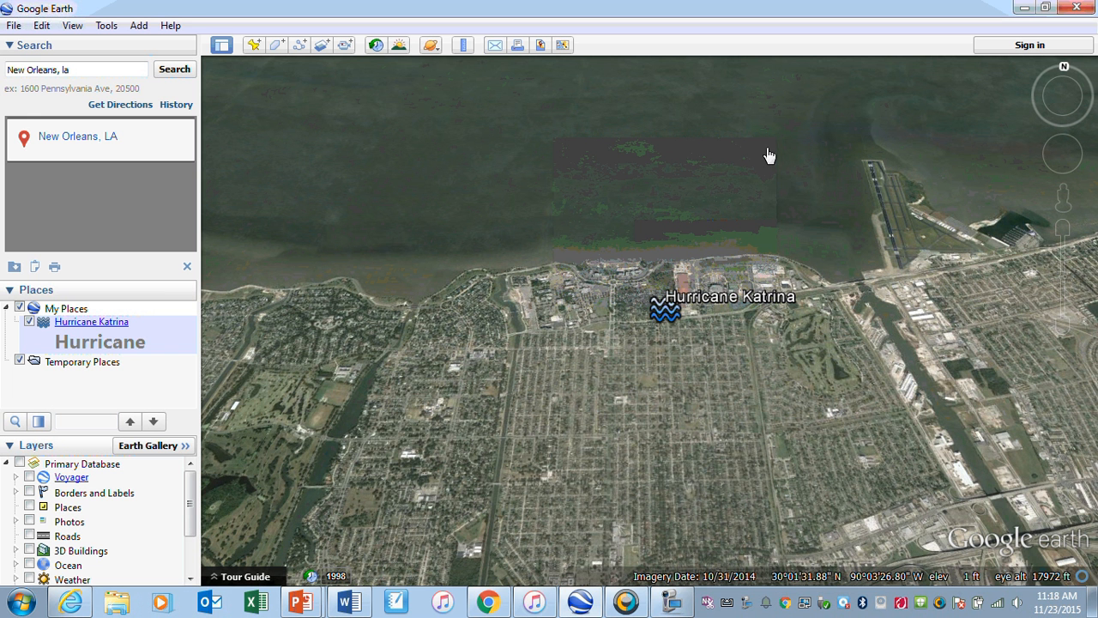
- Add a second <p> paragraph of placeholder text to the Hurricane Katrina placemark's description, save it and preview the balloon
right_click(665, 317)
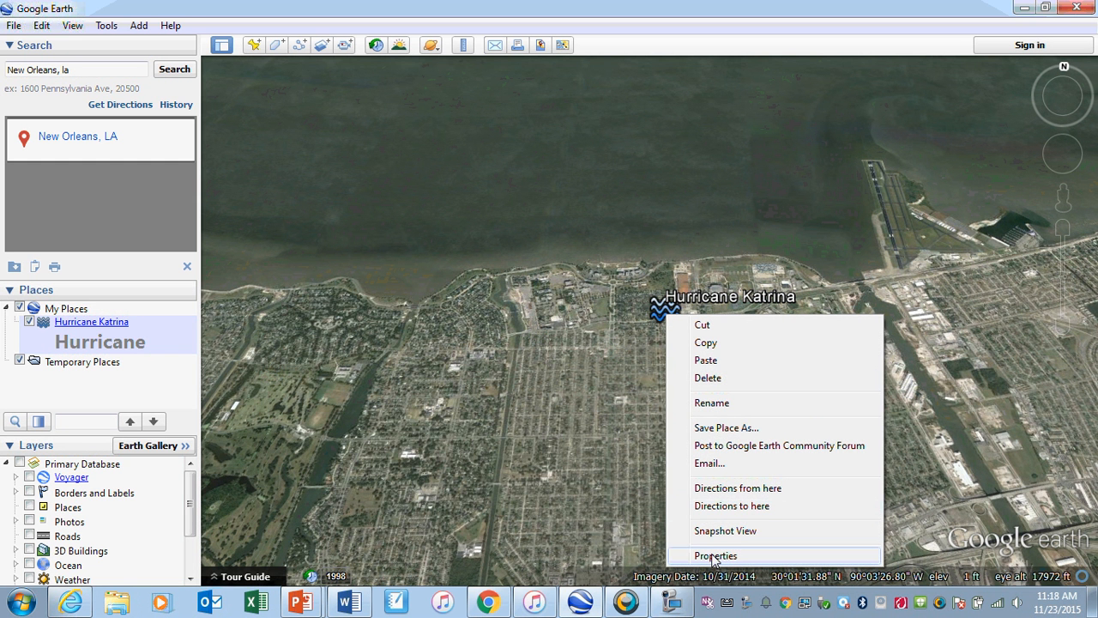
left_click(715, 555)
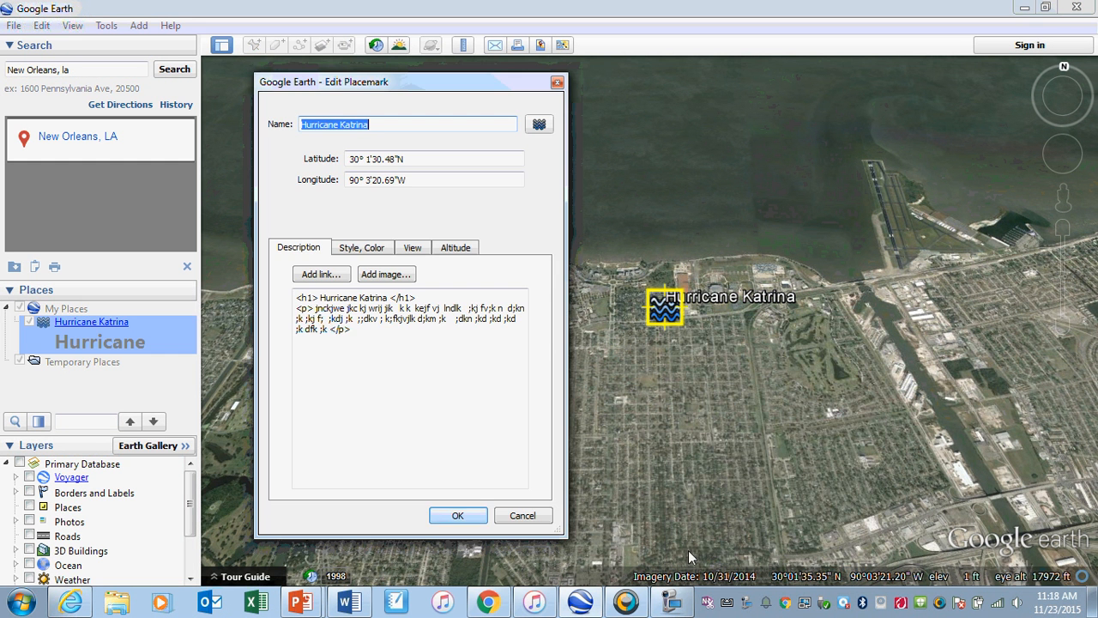
left_click(387, 334)
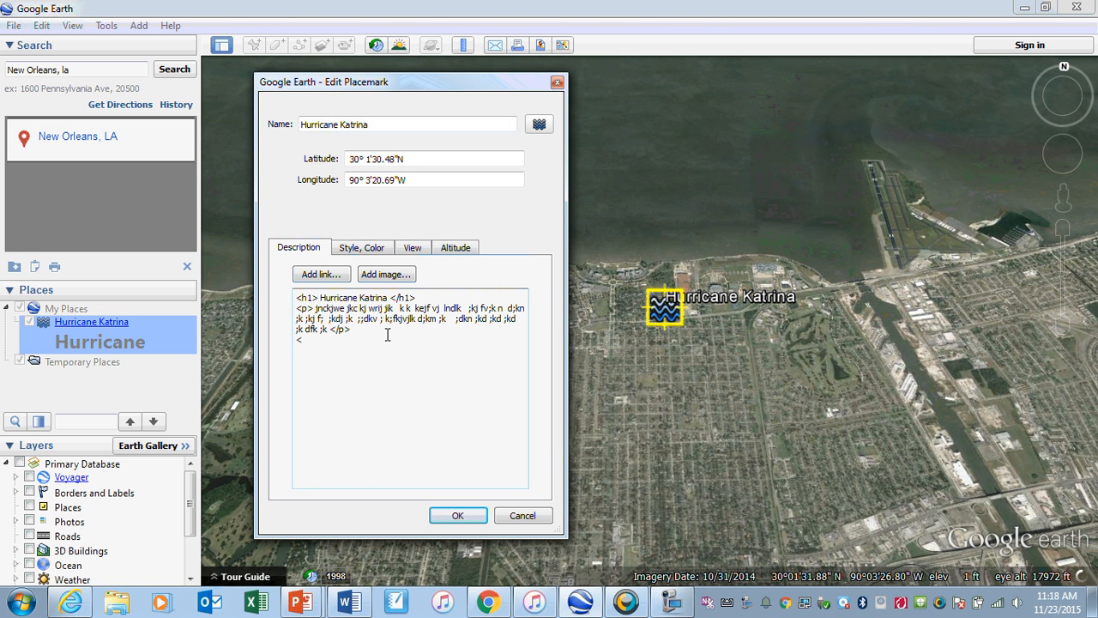
type("p> djklnksdj  lkj verkj;ro vklsej rvklj rvkl f; ;dfjk vkj d;k")
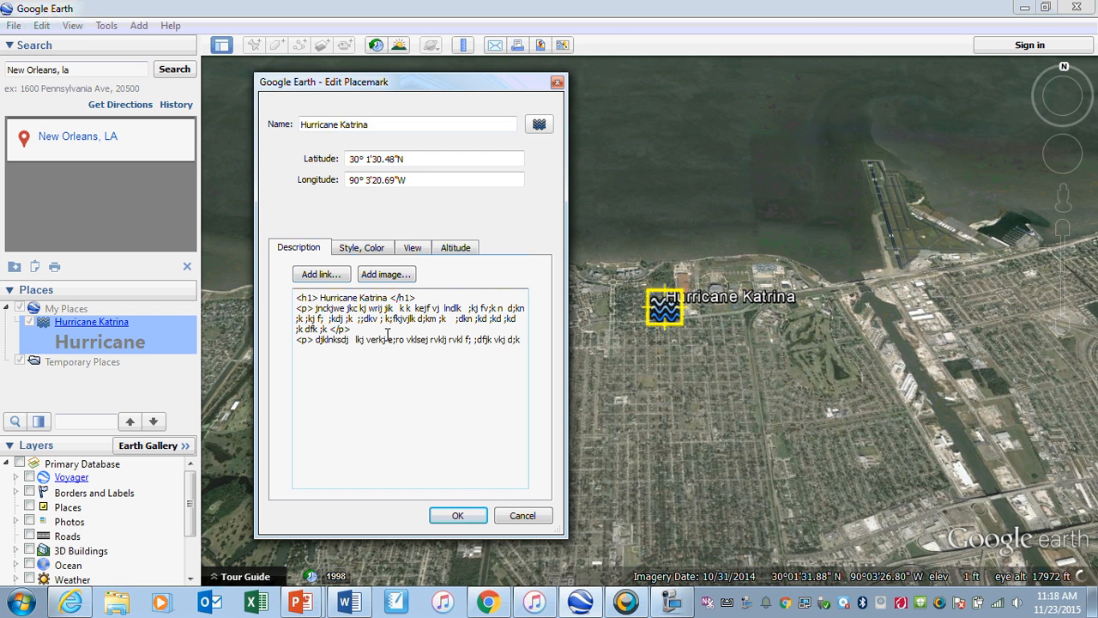
type(" ;fk ;kf jkjkjdf voinweprion;oj vd;k d")
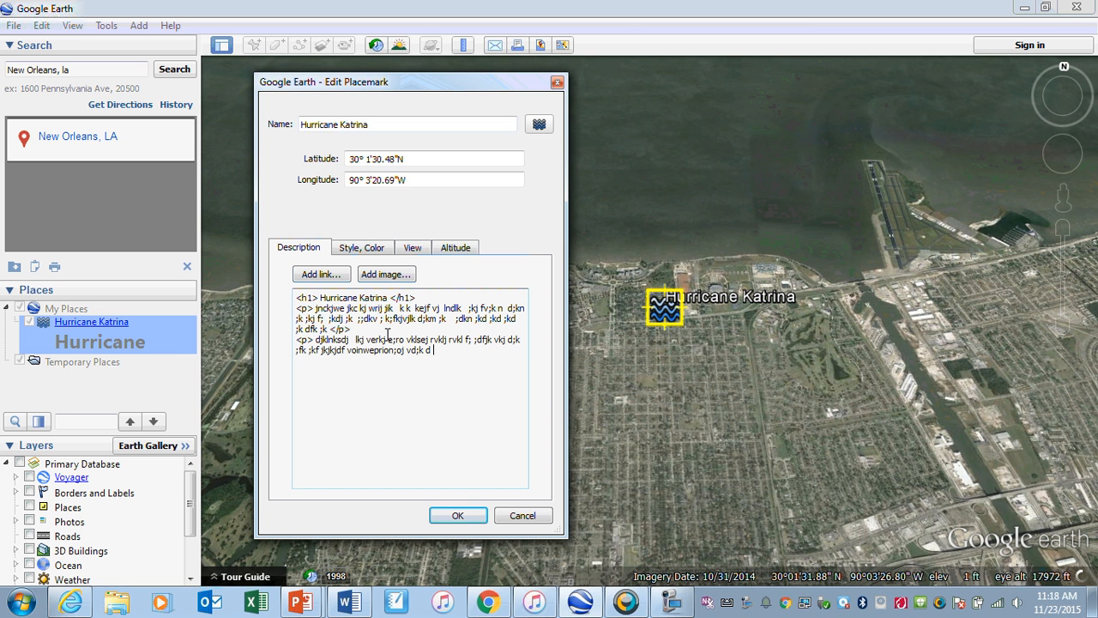
type("  ;j vd;k ;djkf ;dk f;kd ;k ;fd;k")
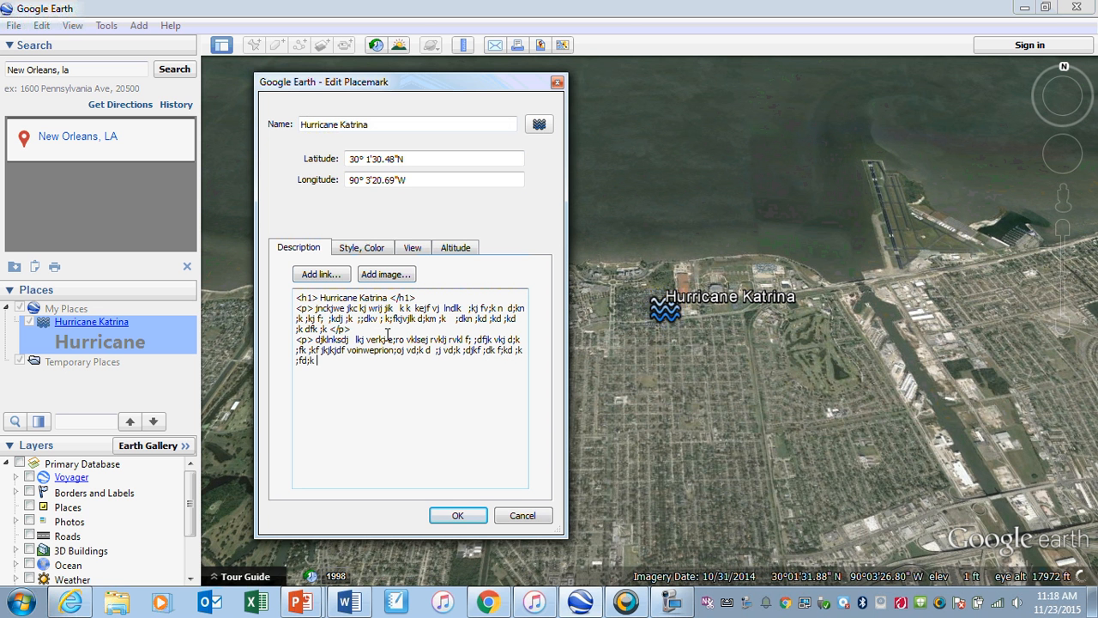
type(" d;k ;k v </p")
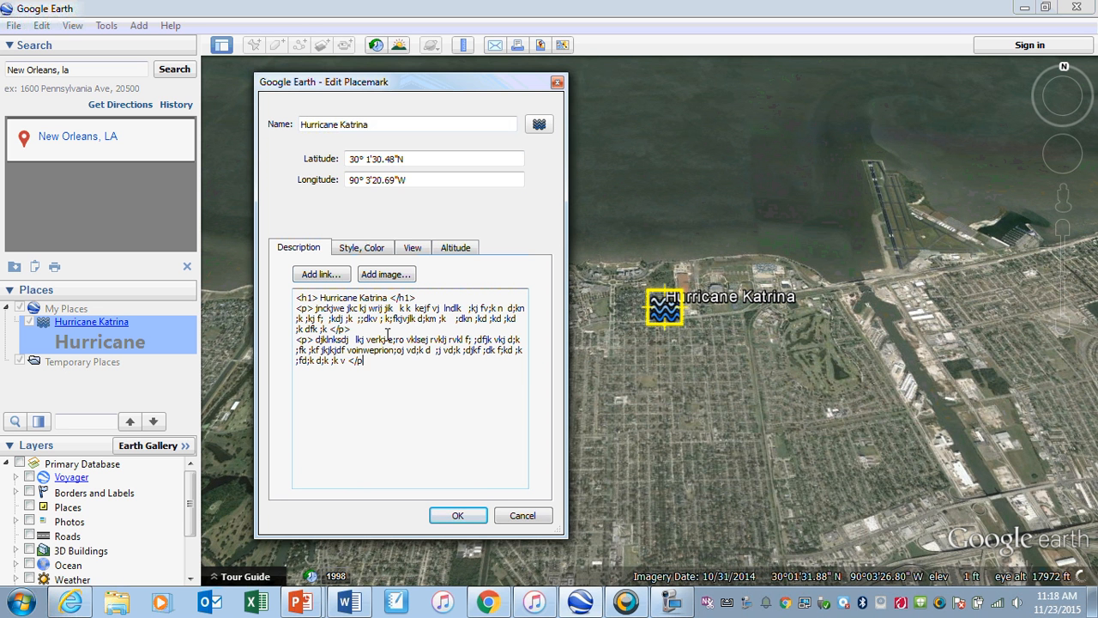
type(">")
left_click(457, 515)
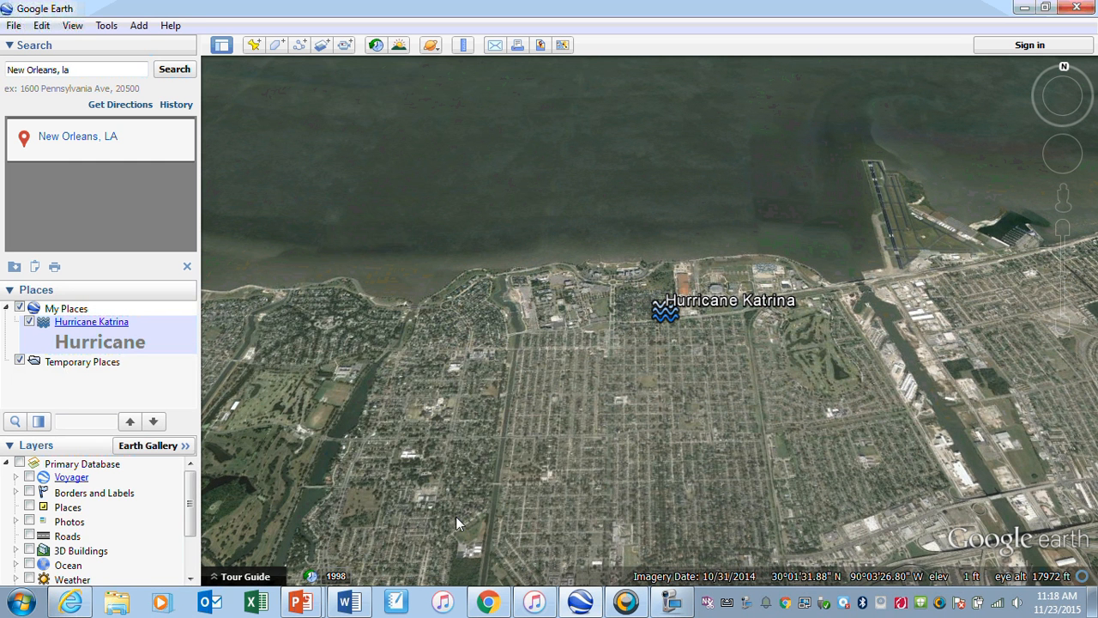
left_click(662, 314)
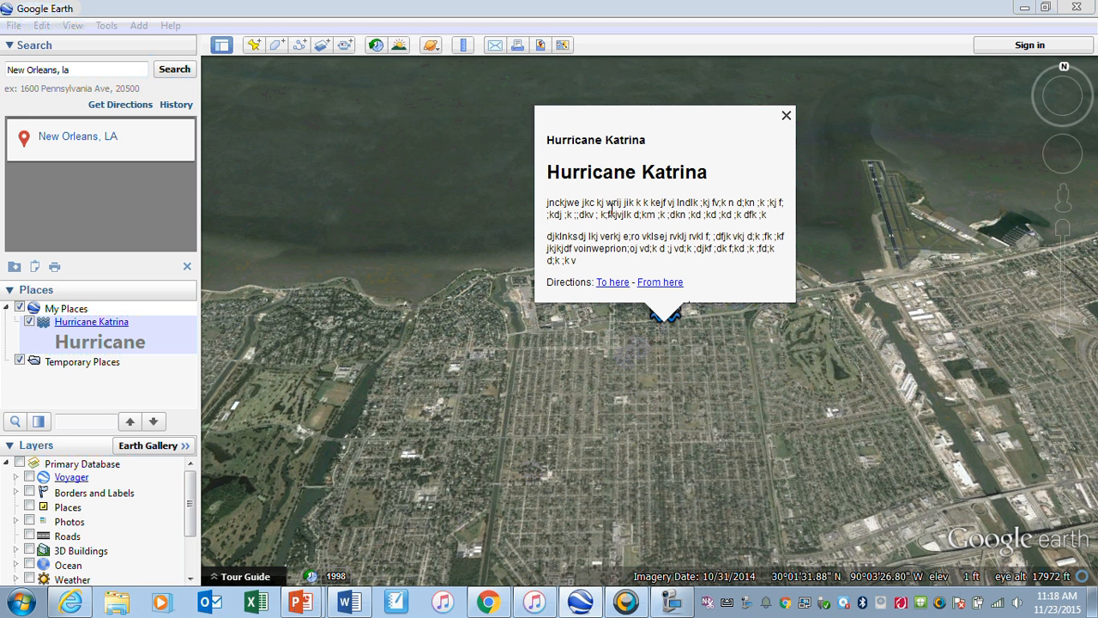
left_click(786, 119)
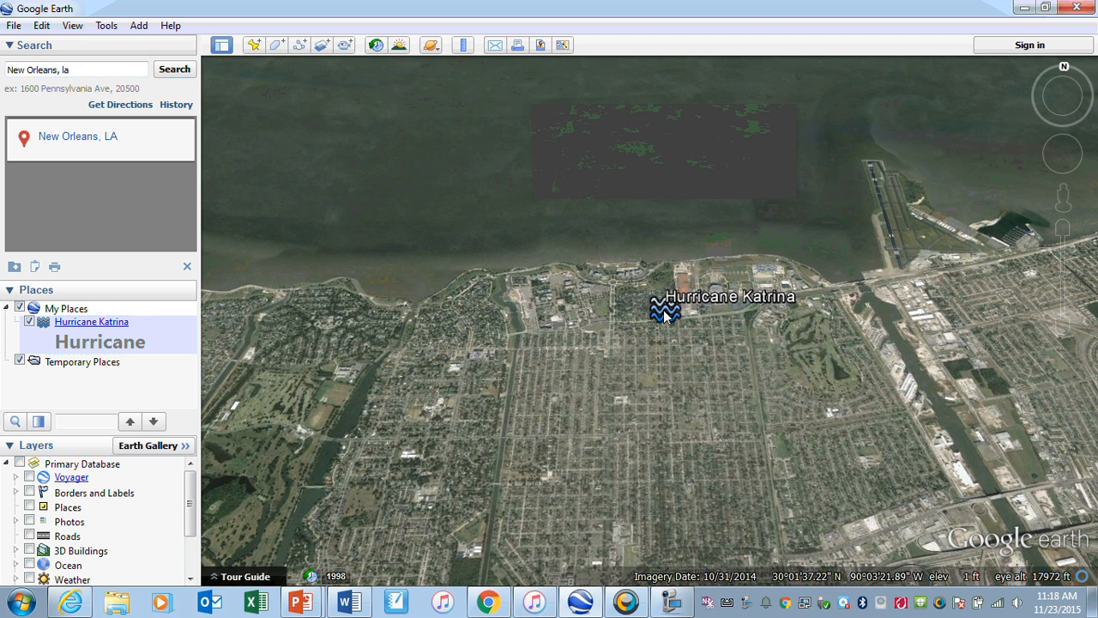
- Add an <h3> subheading "Damage" below the second paragraph of the placemark's description, save it and preview the balloon
right_click(663, 310)
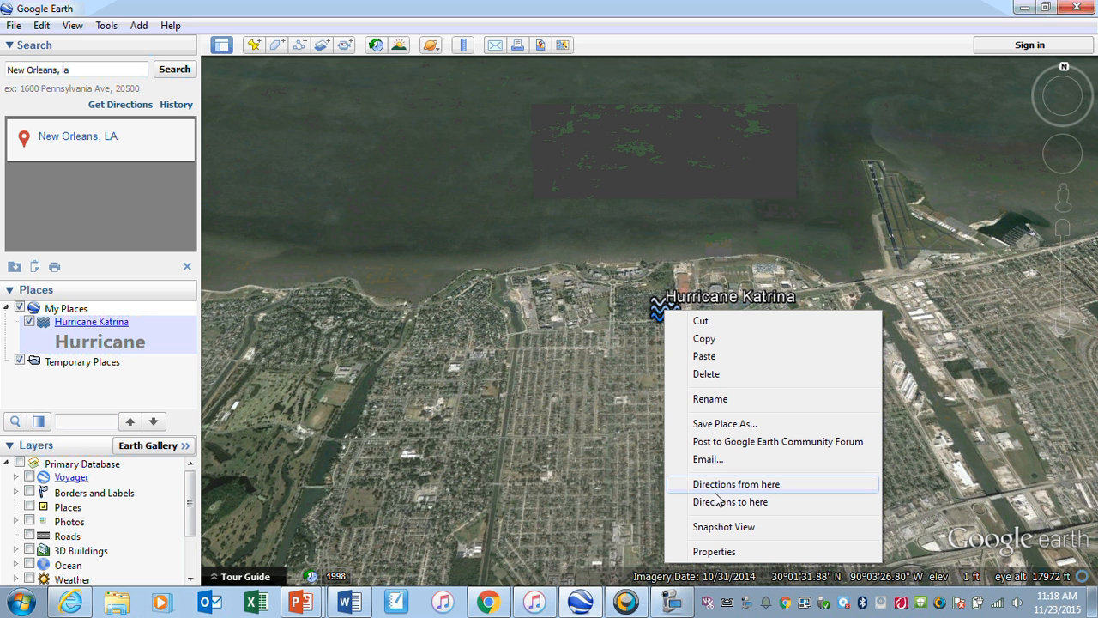
left_click(715, 552)
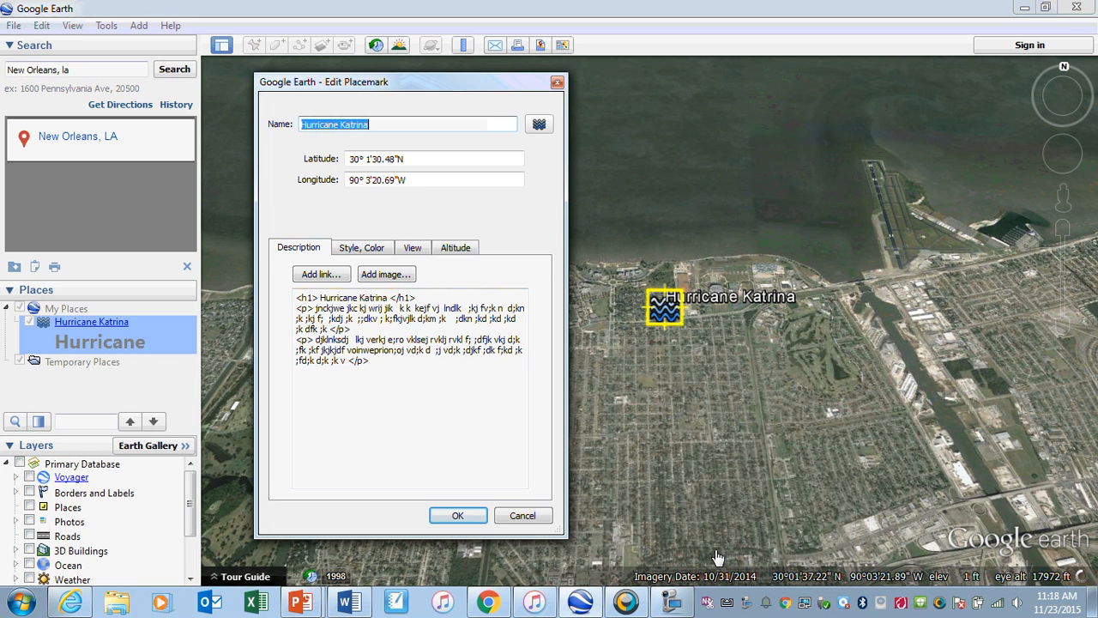
left_click(371, 361)
key("Return")
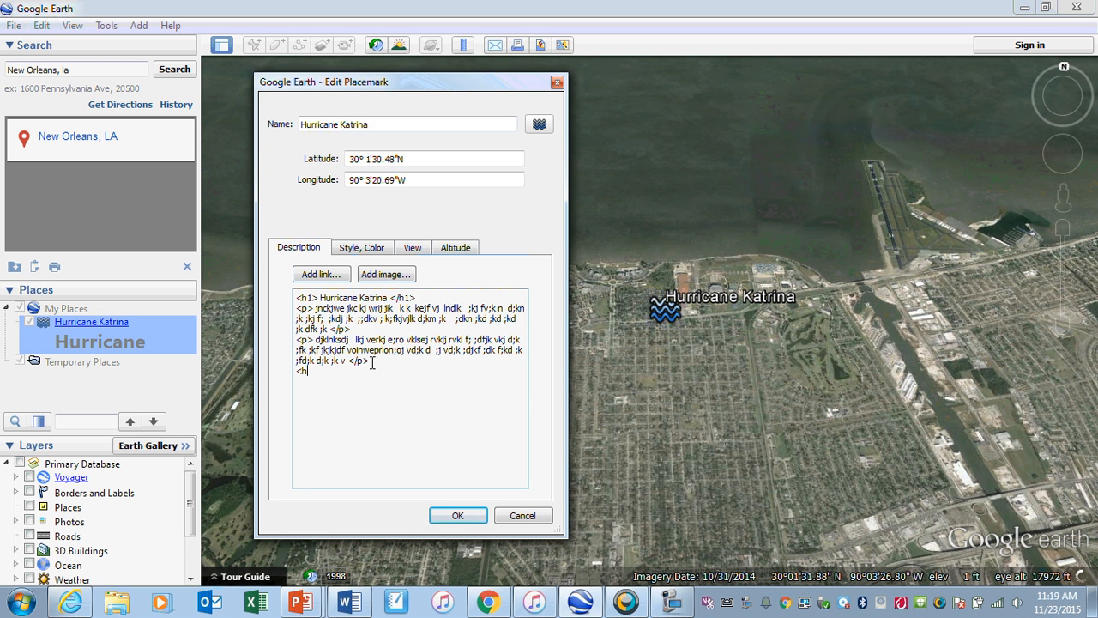
type("3> Damage")
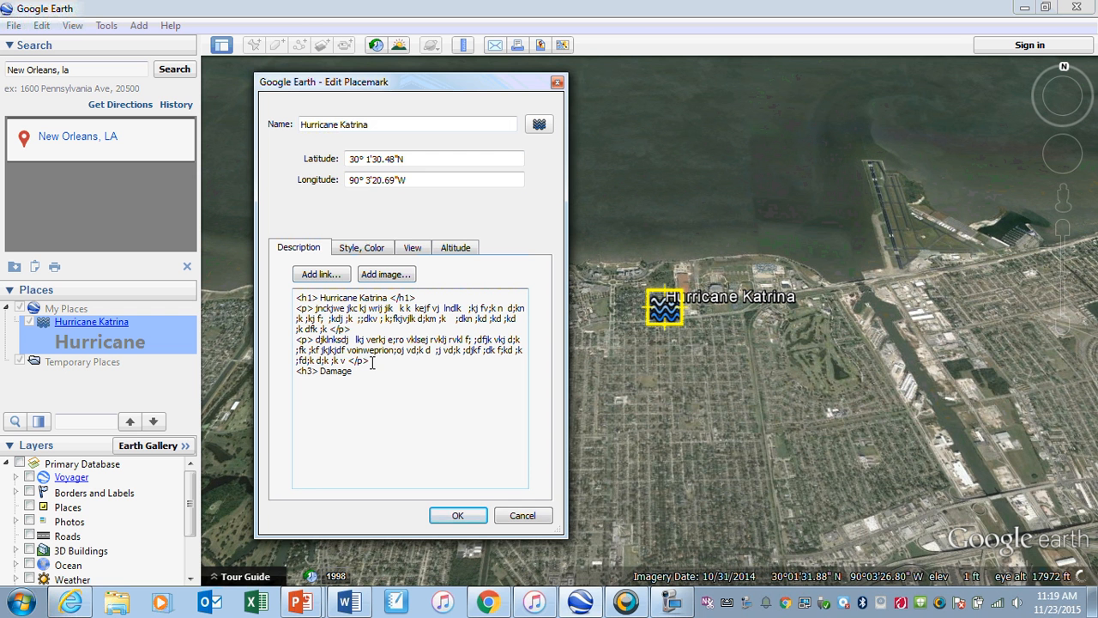
type(" </h3>")
left_click(474, 519)
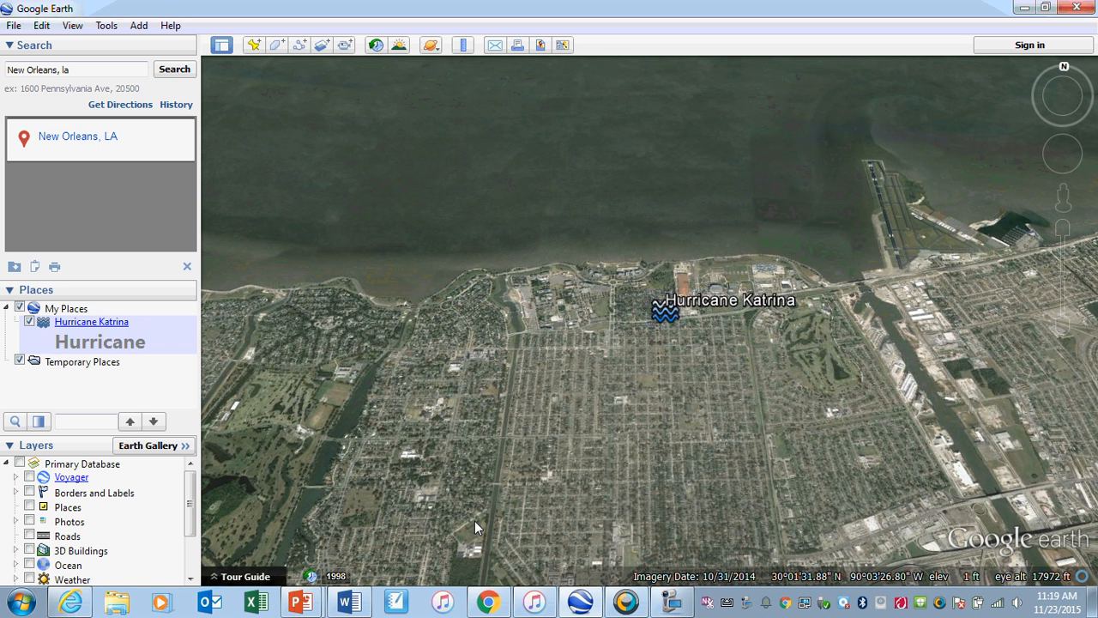
right_click(670, 325)
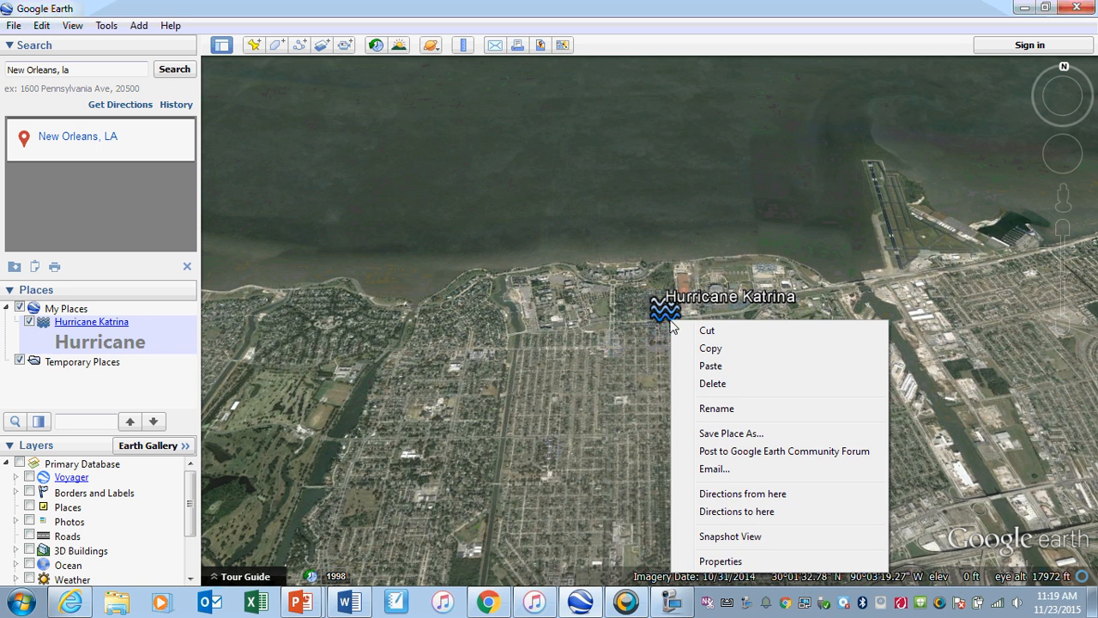
left_click(670, 326)
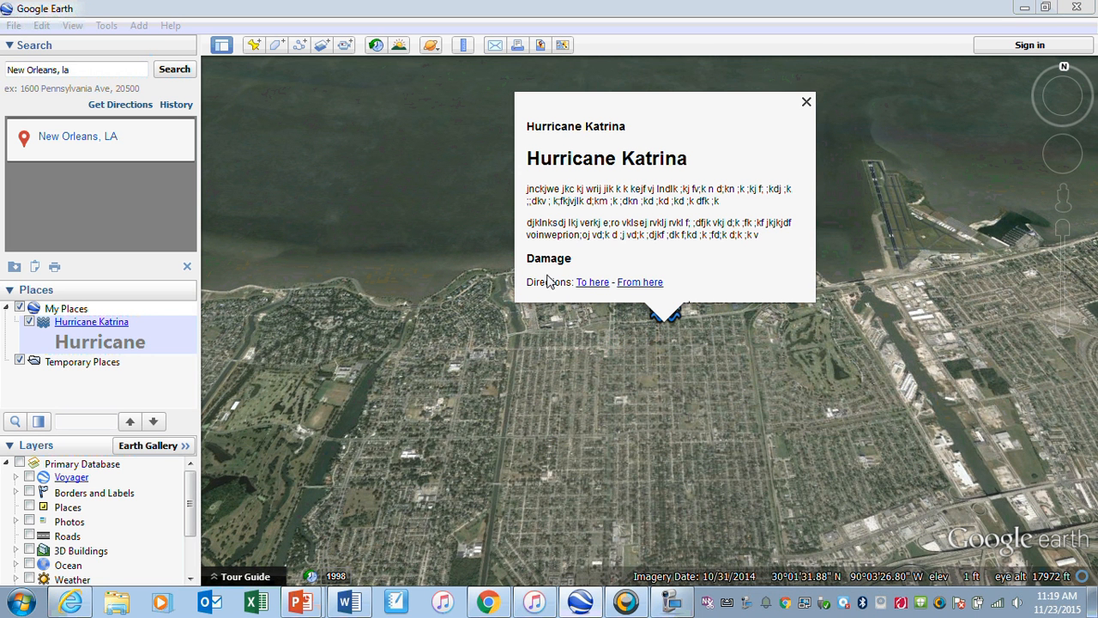
left_click(806, 103)
- Start a new paragraph with an opening <p> tag below the "Damage" subheading in the placemark's description
right_click(662, 310)
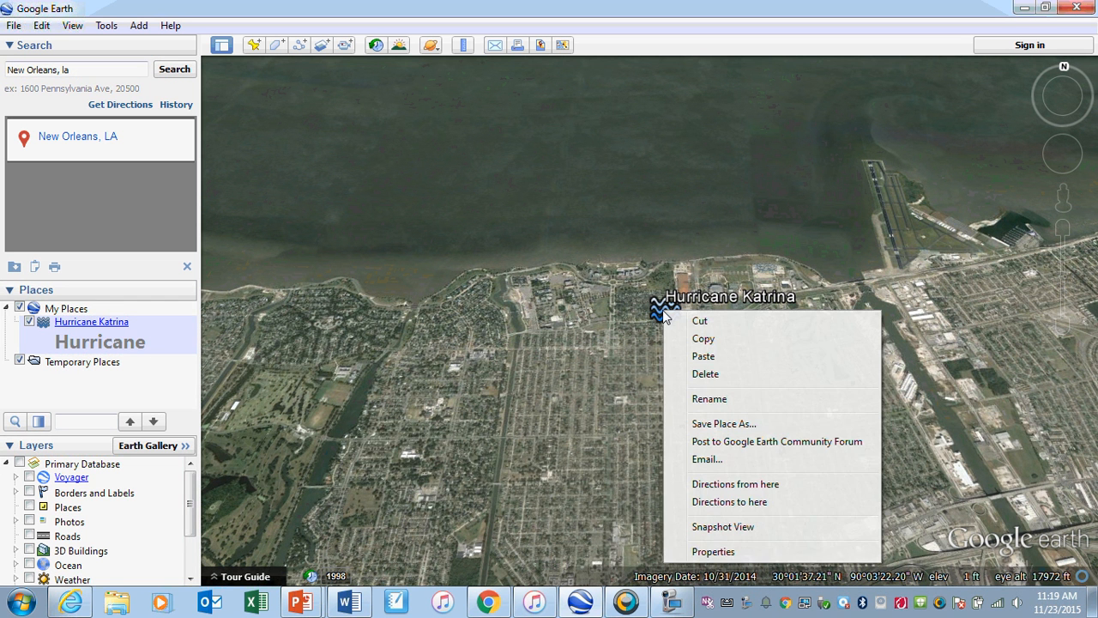
left_click(705, 553)
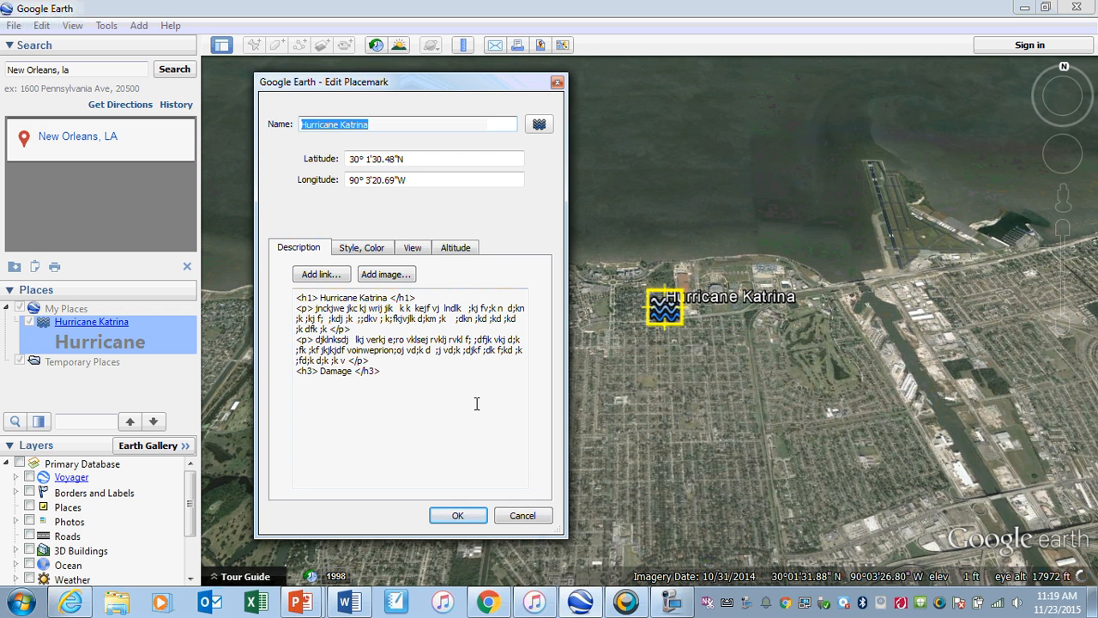
left_click(413, 374)
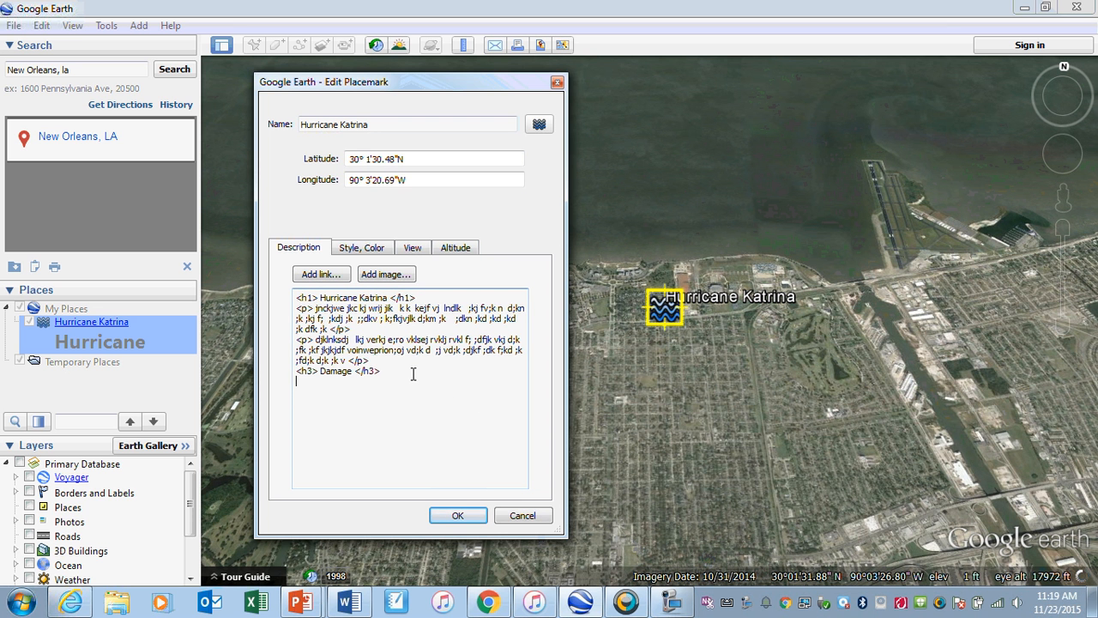
key("Return")
type("<p>")
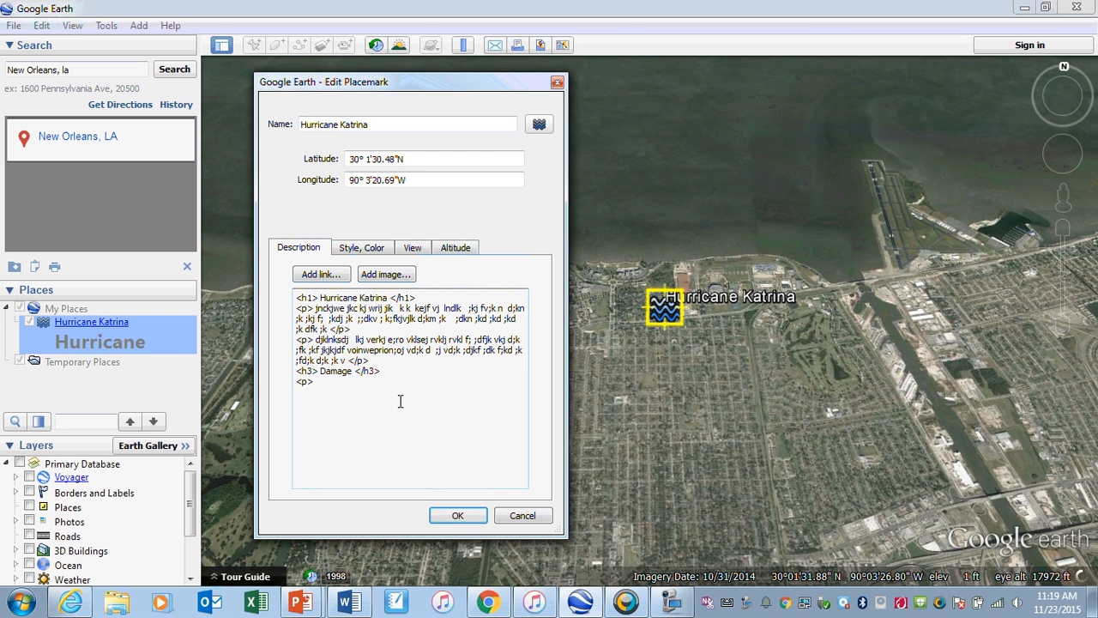
left_click(458, 516)
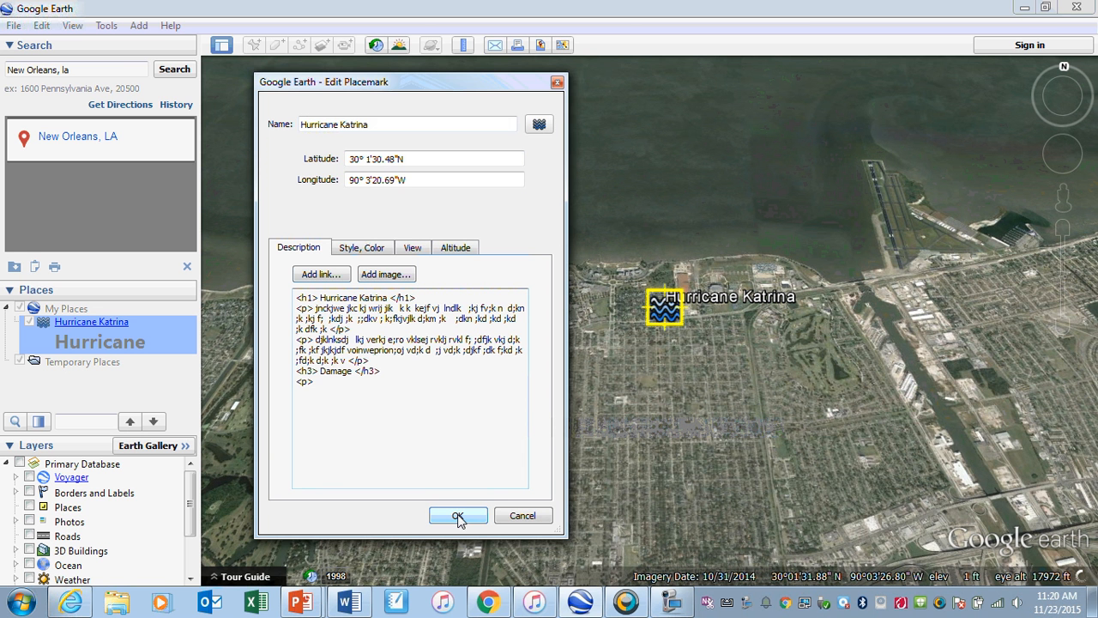
left_click(672, 601)
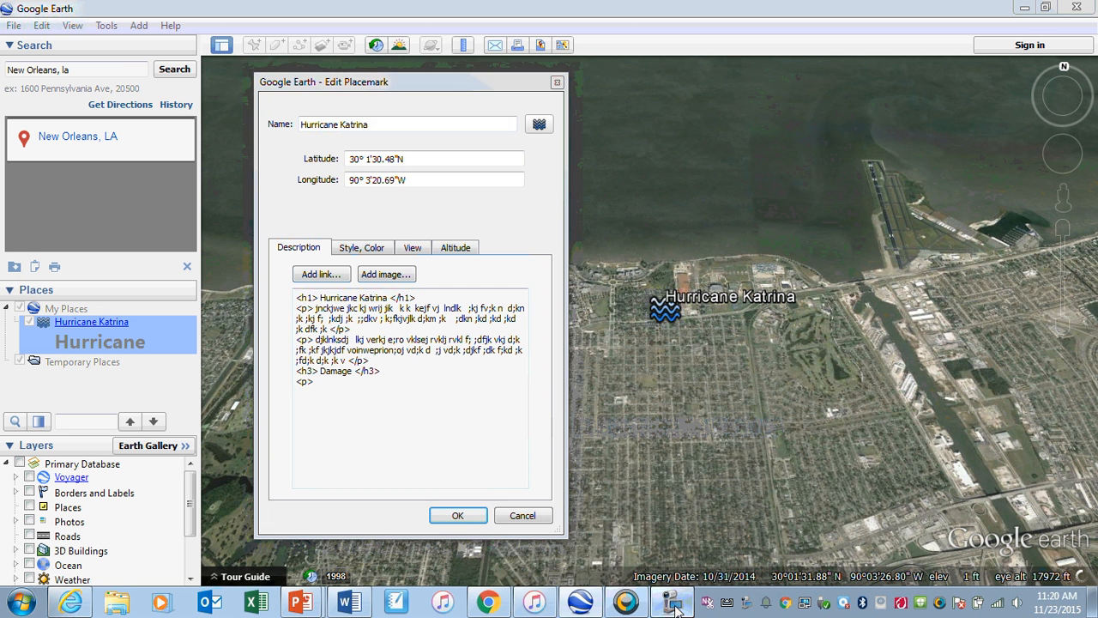